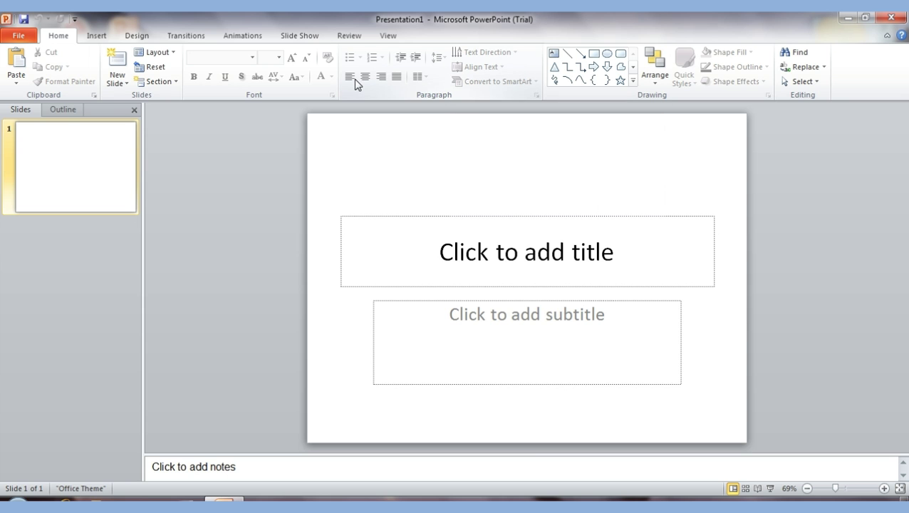
- Browse the Insert, Design, Home and File tabs, then return to the slide
{"action": "left_click", "coordinate": [97, 36]}
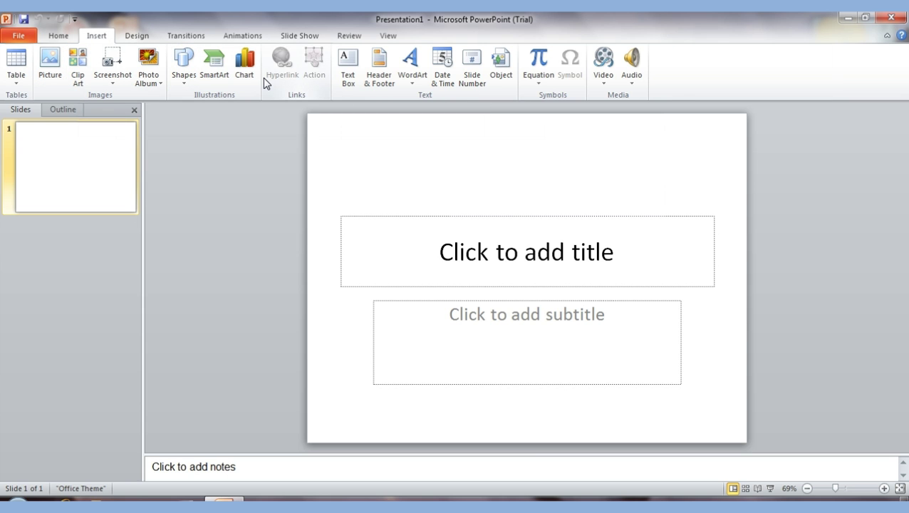
{"action": "left_click", "coordinate": [146, 37]}
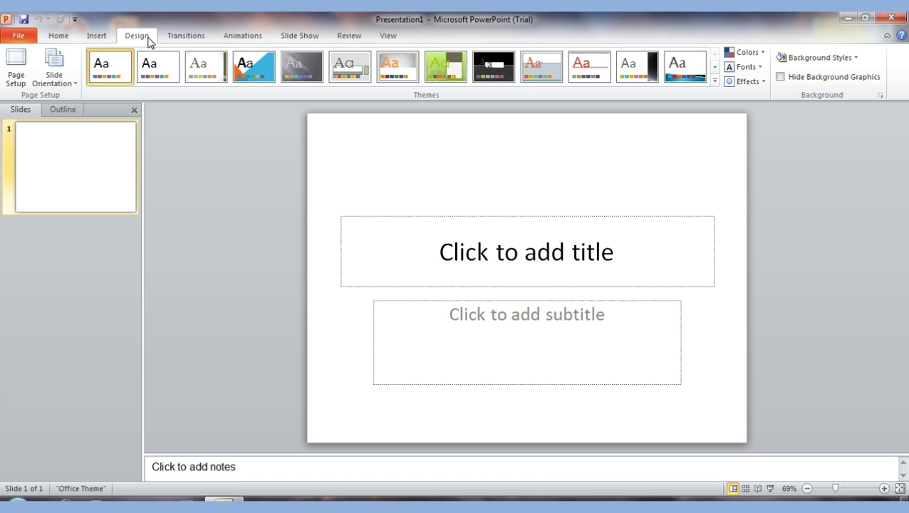
{"action": "left_click", "coordinate": [63, 39]}
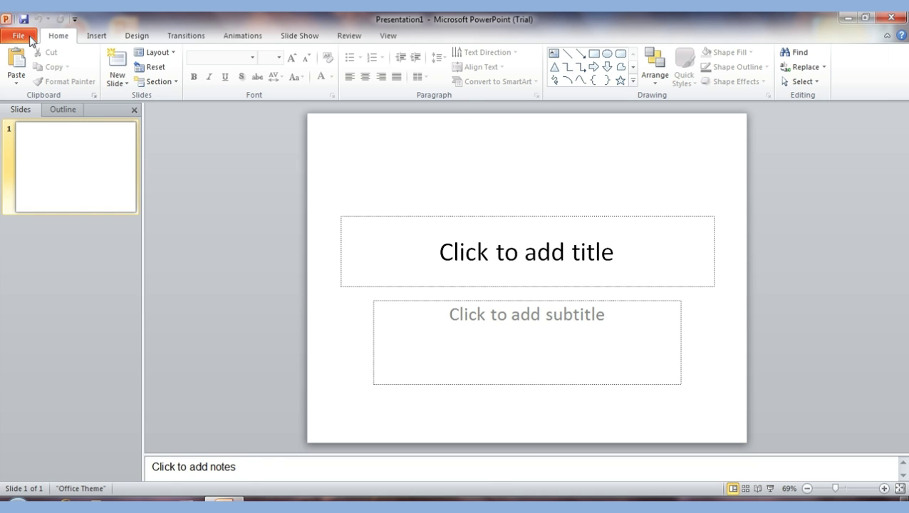
{"action": "left_click", "coordinate": [30, 40]}
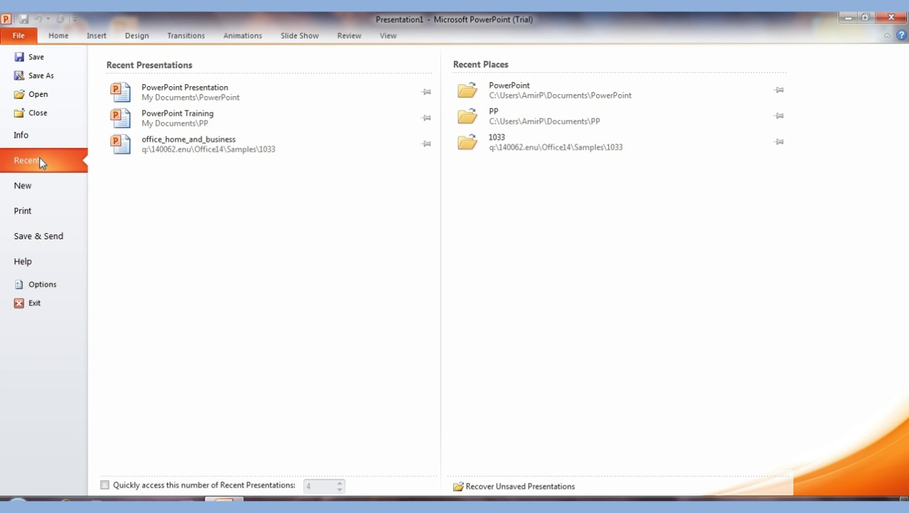
{"action": "left_click", "coordinate": [25, 42]}
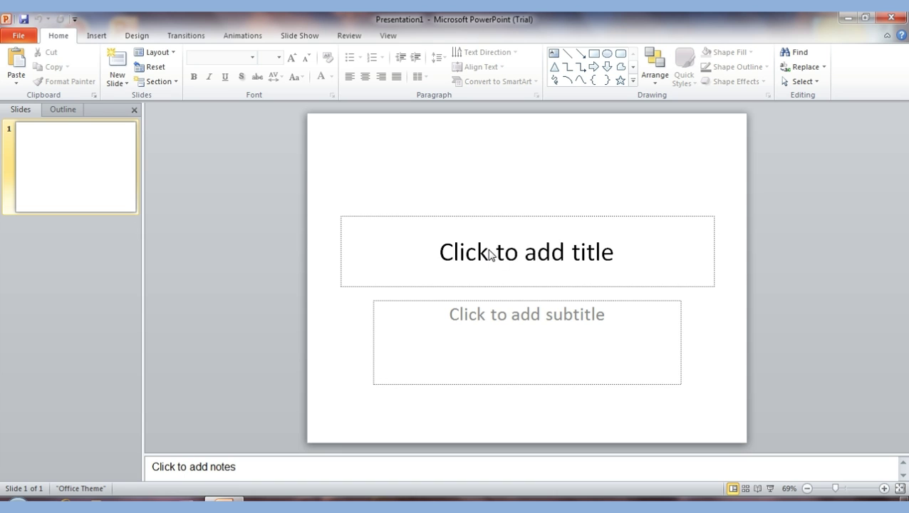
{"action": "left_click", "coordinate": [526, 261]}
{"action": "type", "text": "Power"}
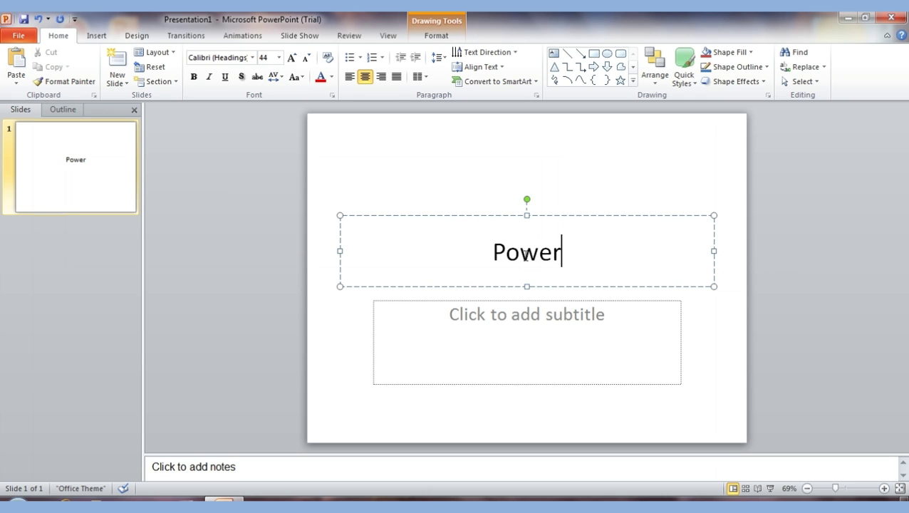
{"action": "type", "text": "Point"}
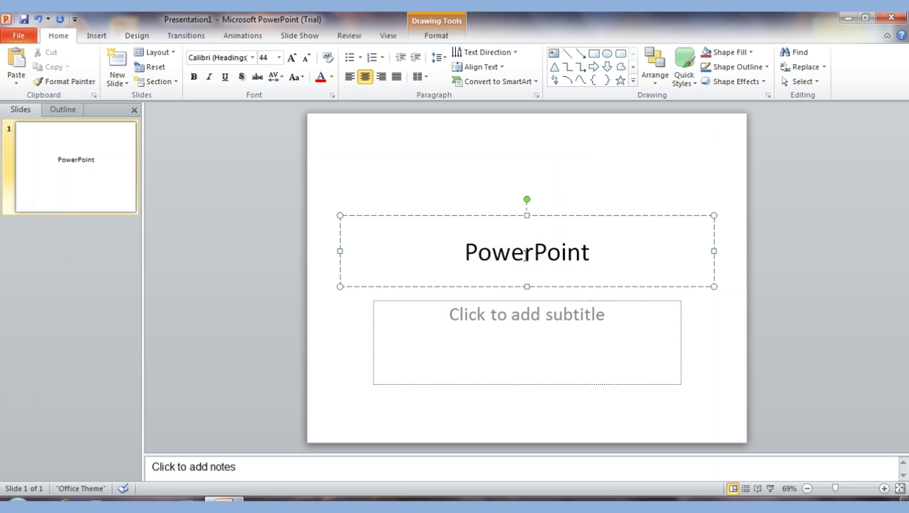
{"action": "left_click", "coordinate": [553, 323]}
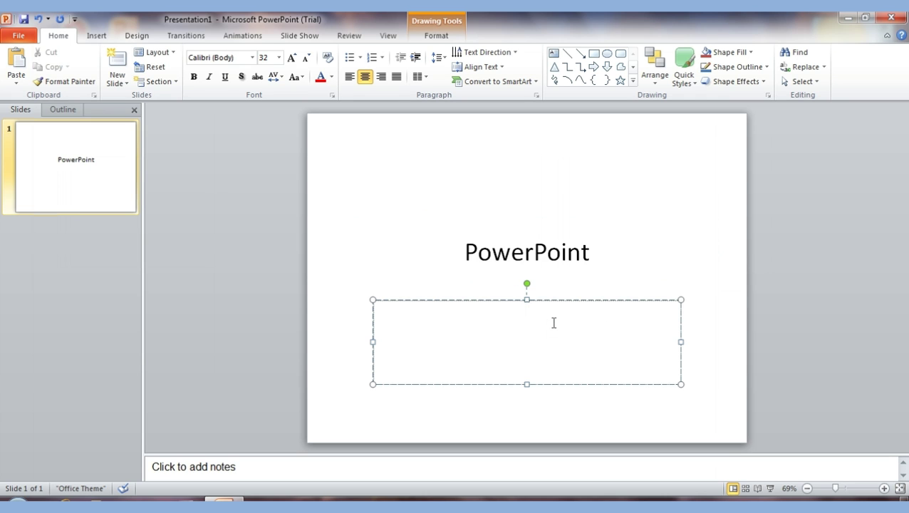
{"action": "type", "text": "Amir"}
{"action": "key", "text": "Return"}
{"action": "type", "text": "w"}
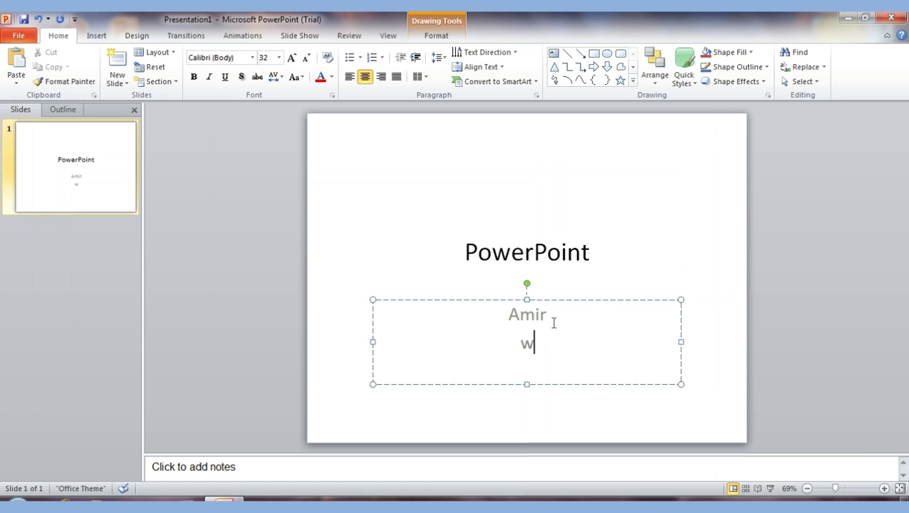
{"action": "type", "text": "ww.Simpl"}
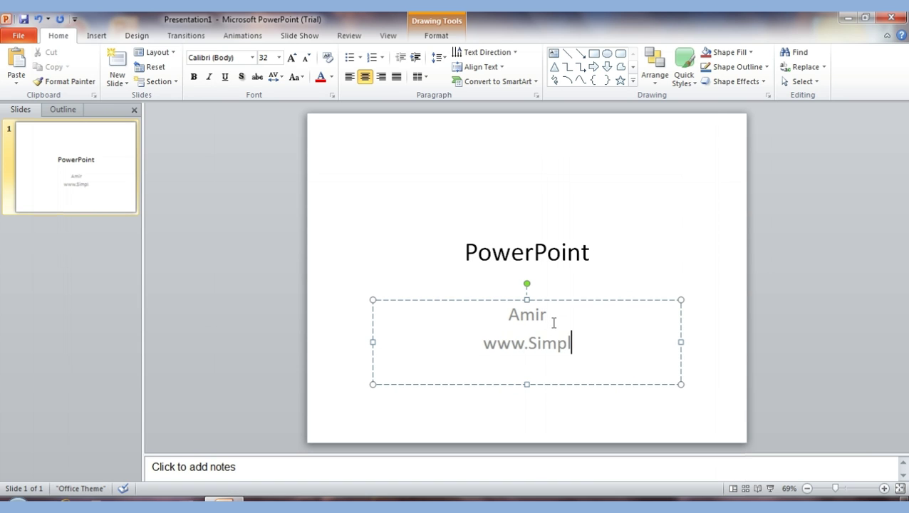
{"action": "type", "text": "eTek.ca"}
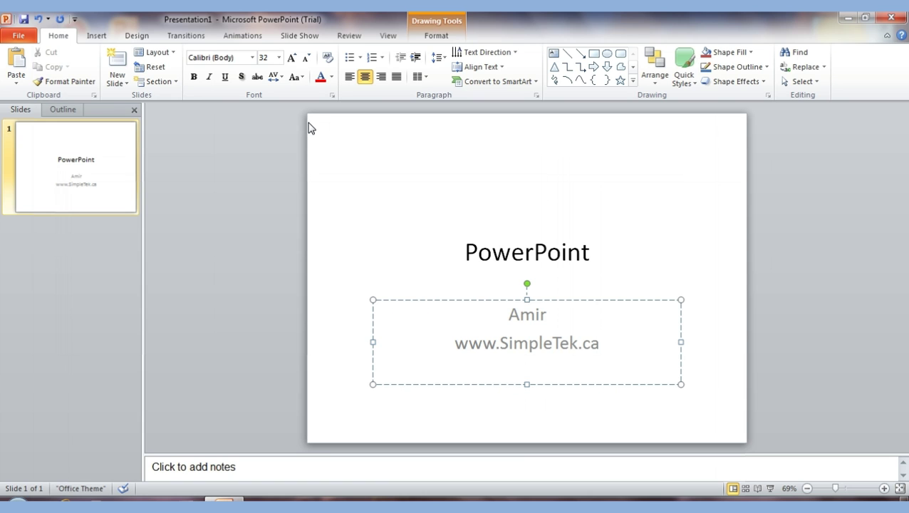
- Open the Save As dialog from the File menu for the new presentation
{"action": "left_click", "coordinate": [19, 36]}
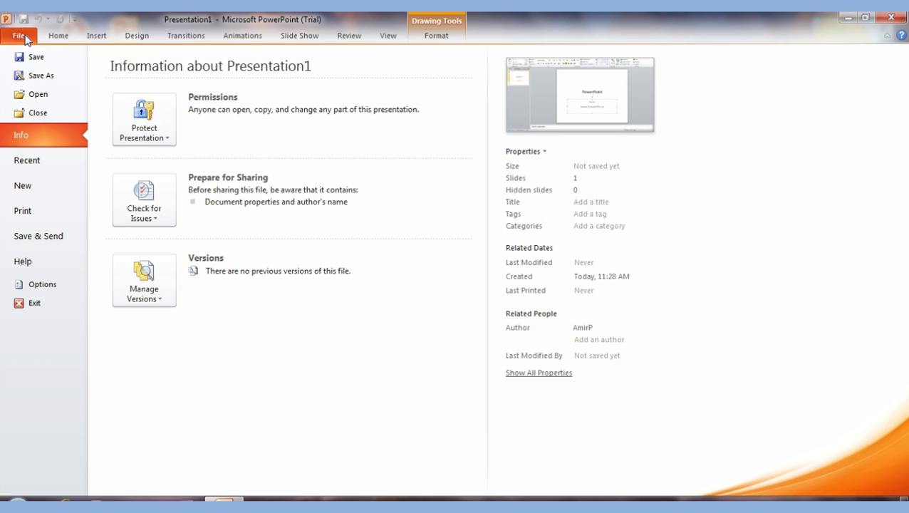
{"action": "left_click", "coordinate": [47, 60]}
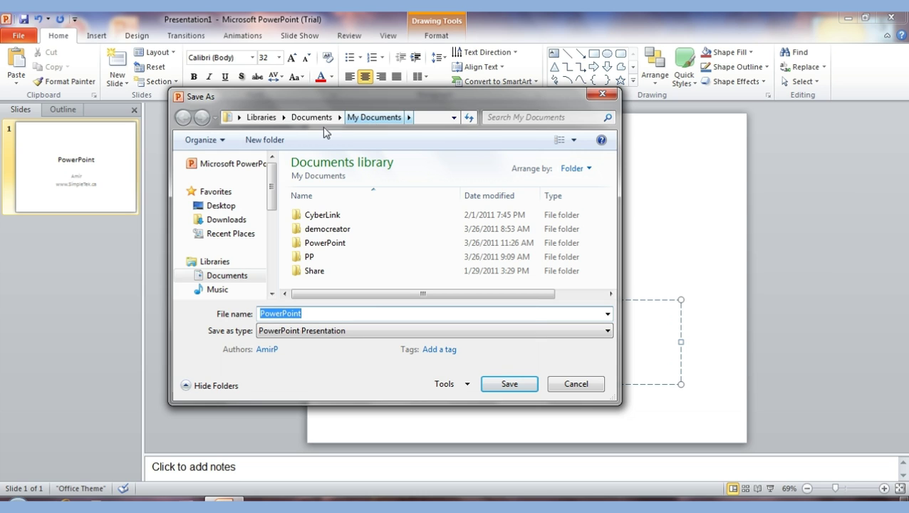
- Create a 'Training PowerPoint' folder in My Documents and save the presentation there as PowerPoint
{"action": "left_click", "coordinate": [285, 141]}
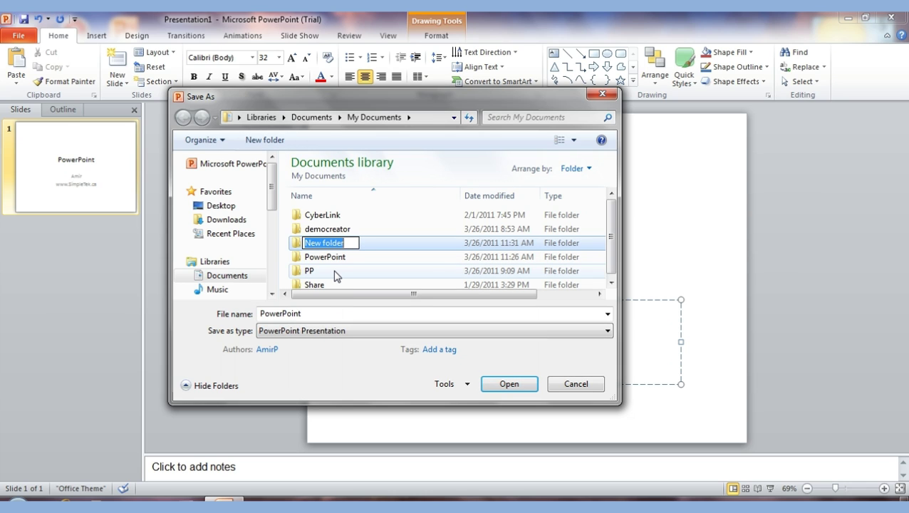
{"action": "type", "text": "Trai"}
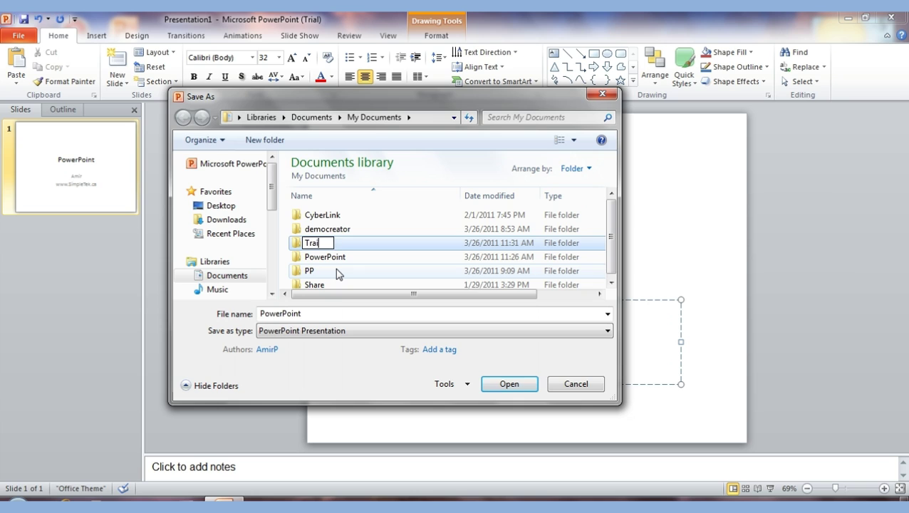
{"action": "type", "text": "ning PowerPoint"}
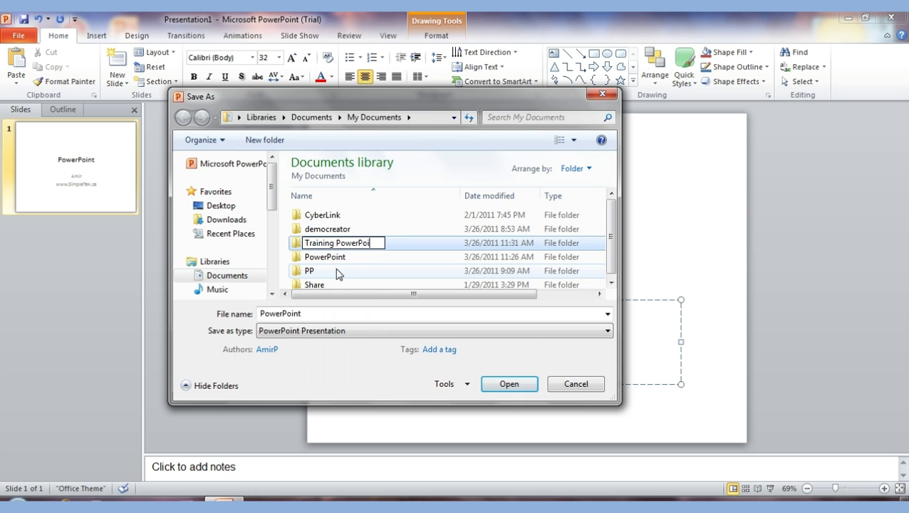
{"action": "left_click", "coordinate": [298, 248]}
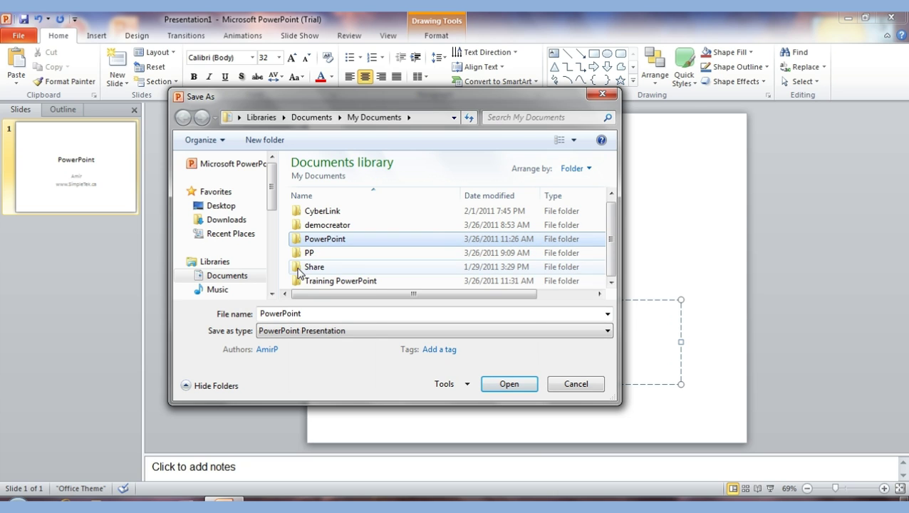
{"action": "double_click", "coordinate": [299, 281]}
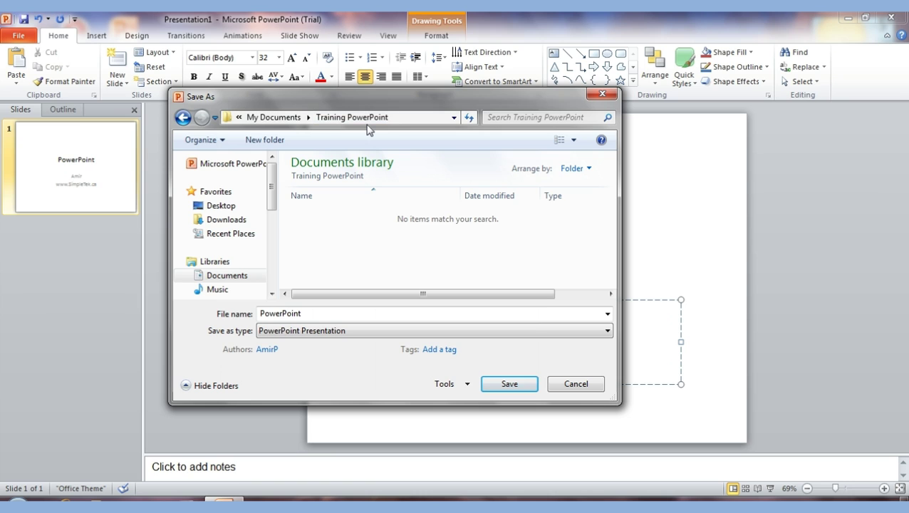
{"action": "double_click", "coordinate": [313, 311]}
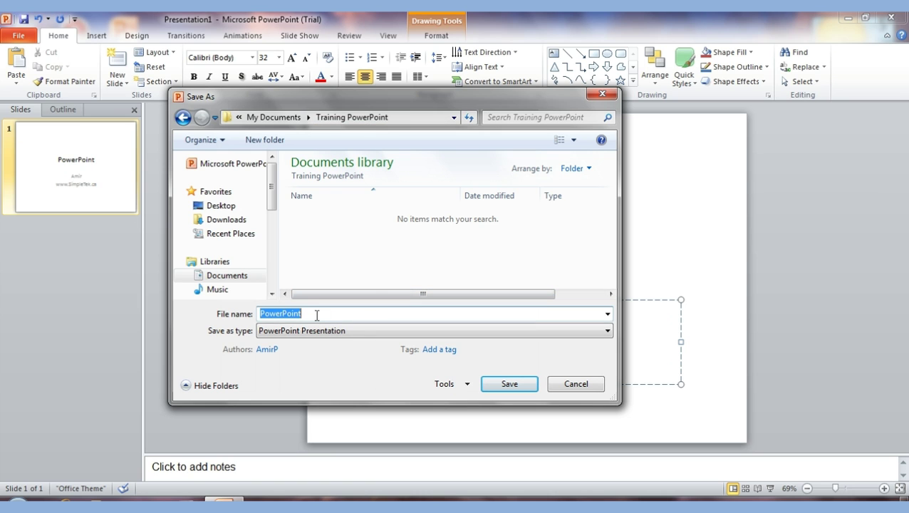
{"action": "left_click", "coordinate": [505, 385]}
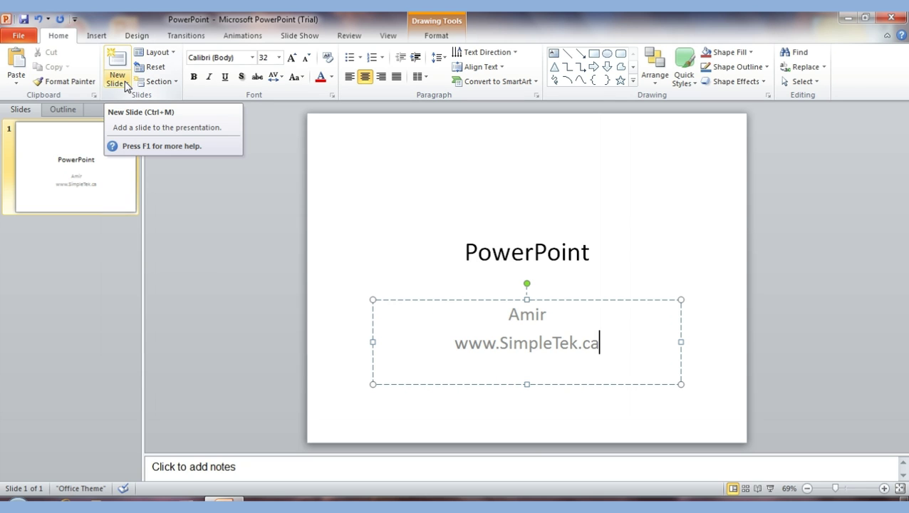
- Insert a new slide with the Title and Content layout after the title slide
{"action": "left_click", "coordinate": [126, 86]}
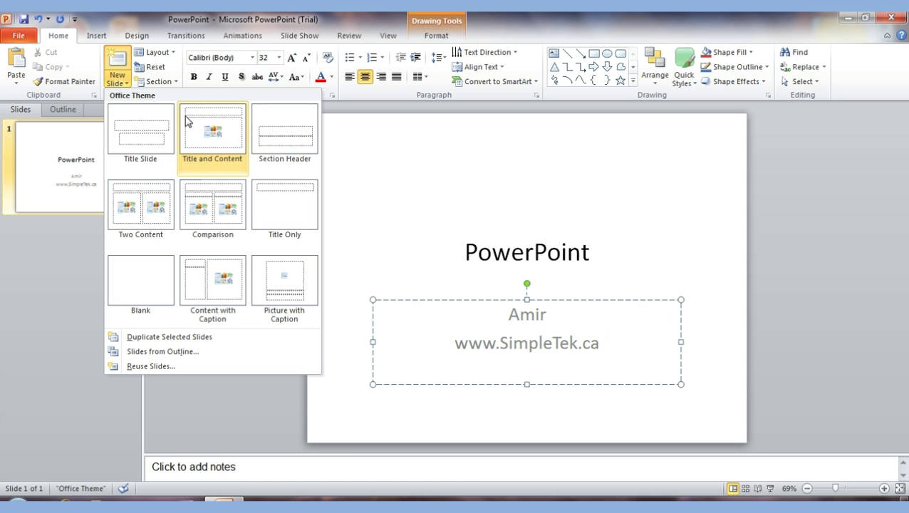
{"action": "left_click", "coordinate": [231, 147]}
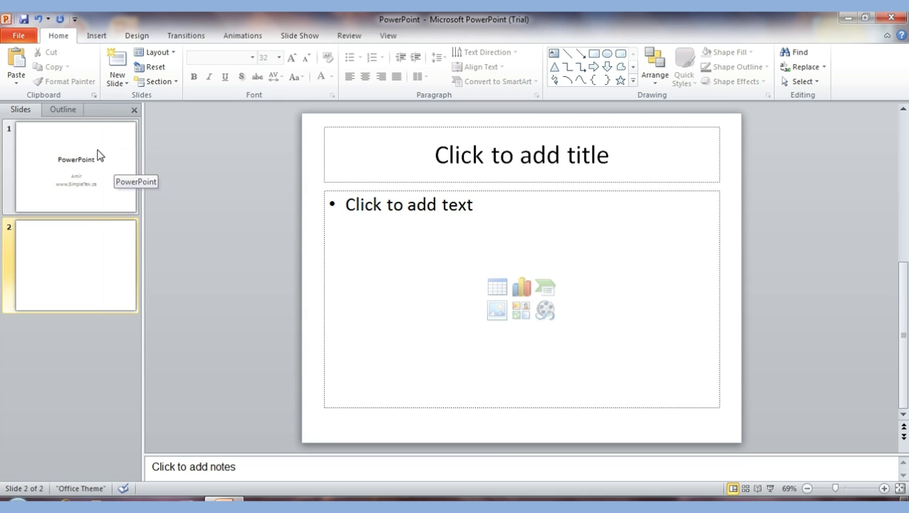
- Title the second slide 'One Column'
{"action": "left_click", "coordinate": [508, 155]}
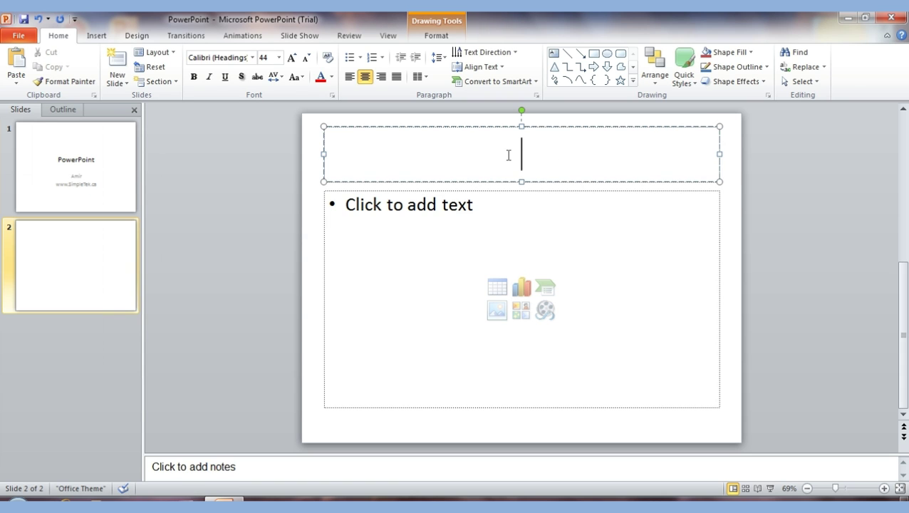
{"action": "type", "text": "Once"}
{"action": "key", "text": "BackSpace"}
{"action": "type", "text": "e Column"}
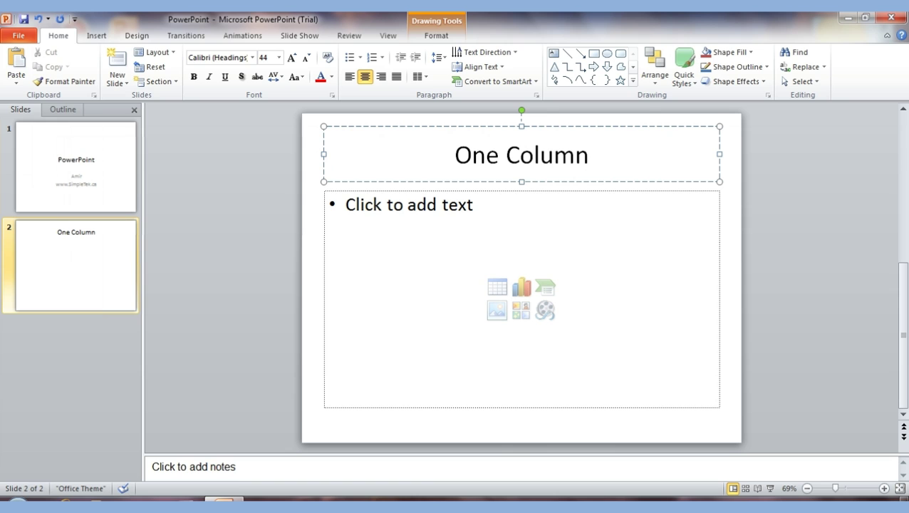
- Type the first two bullets, 'Bullet 1' and 'Bullet 2'
{"action": "left_click", "coordinate": [452, 203]}
{"action": "type", "text": "Bullet"}
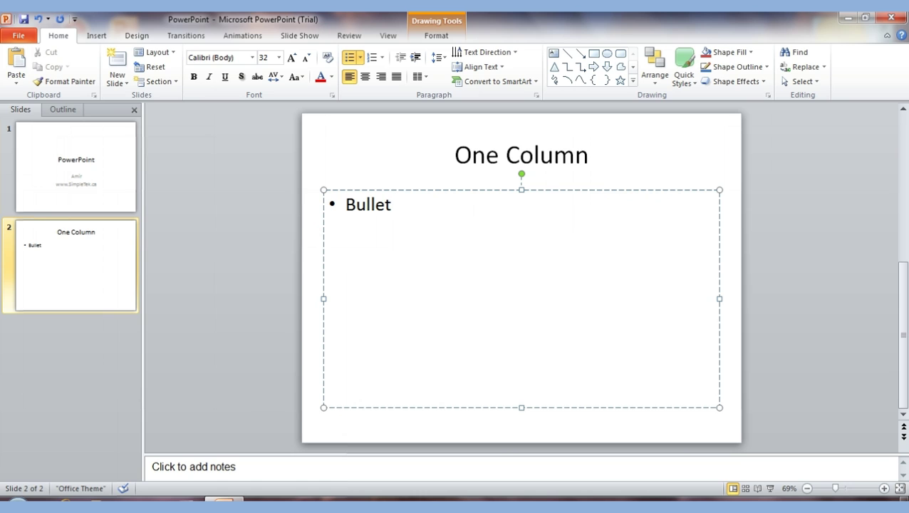
{"action": "type", "text": " 1"}
{"action": "key", "text": "Return"}
{"action": "type", "text": "bu"}
{"action": "key", "text": "BackSpace"}
{"action": "key", "text": "BackSpace"}
{"action": "type", "text": "Bullet 2"}
- Add two indented sub-bullets, 'Subbullet a' and 'Subbullet b'
{"action": "key", "text": "Return"}
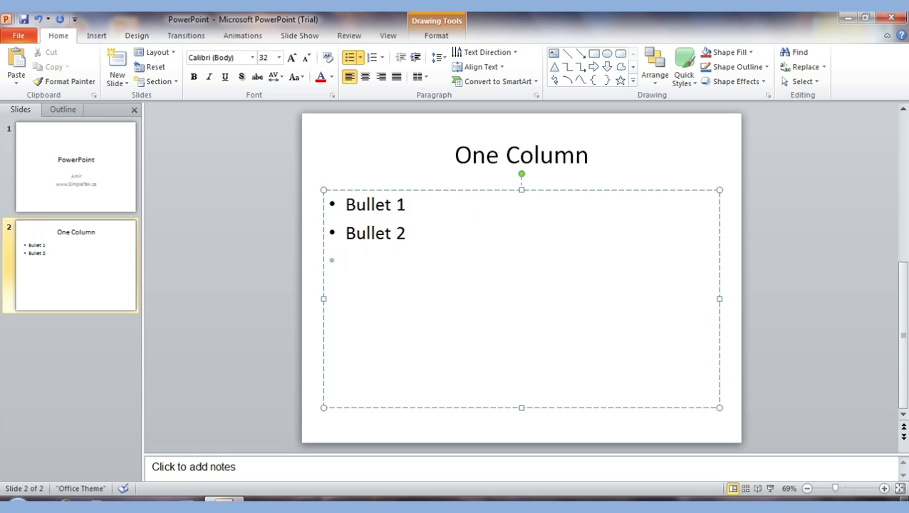
{"action": "key", "text": "Tab"}
{"action": "type", "text": "subullet"}
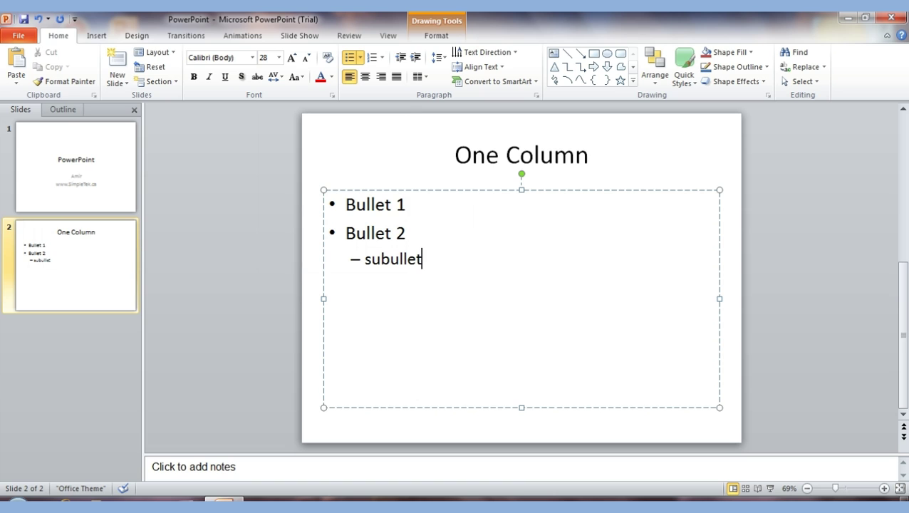
{"action": "key", "text": "BackSpace"}
{"action": "key", "text": "BackSpace"}
{"action": "key", "text": "BackSpace"}
{"action": "key", "text": "BackSpace"}
{"action": "key", "text": "BackSpace"}
{"action": "type", "text": "bullet "}
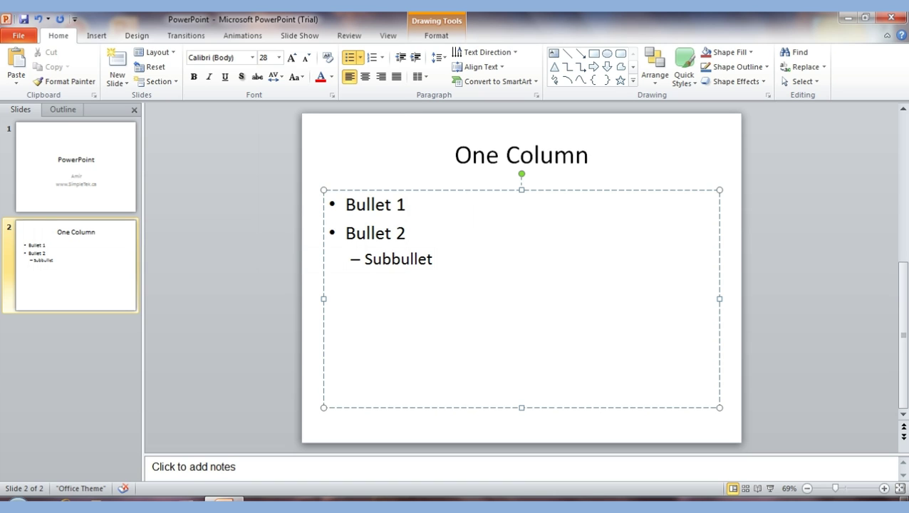
{"action": "type", "text": "a"}
{"action": "key", "text": "Return"}
{"action": "type", "text": "bu"}
{"action": "key", "text": "BackSpace"}
{"action": "key", "text": "BackSpace"}
{"action": "type", "text": "Subbullet"}
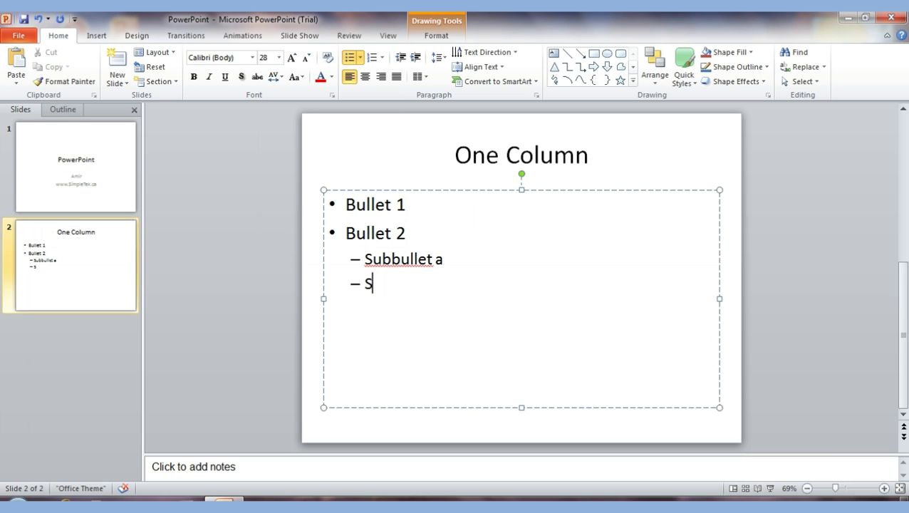
{"action": "type", "text": " b"}
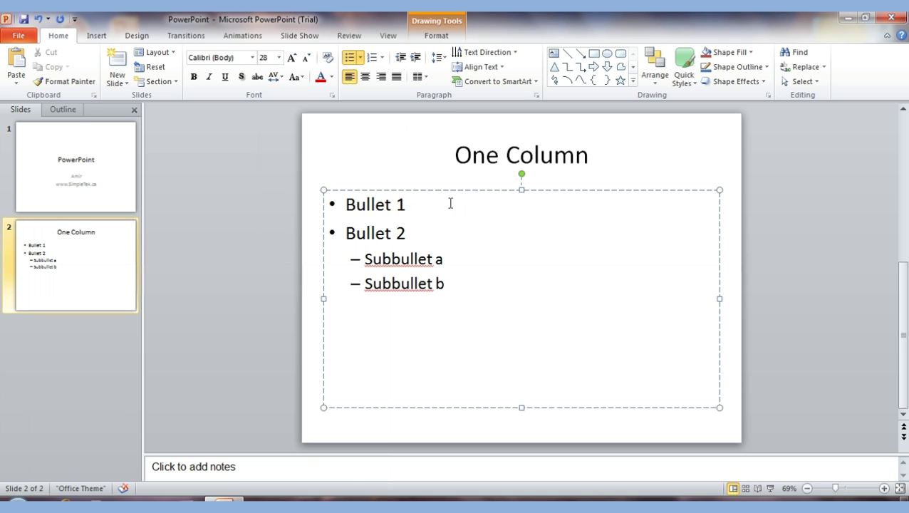
- Correct both sub-bullets to 'Sub bullet' using the spelling suggestions
{"action": "right_click", "coordinate": [396, 263]}
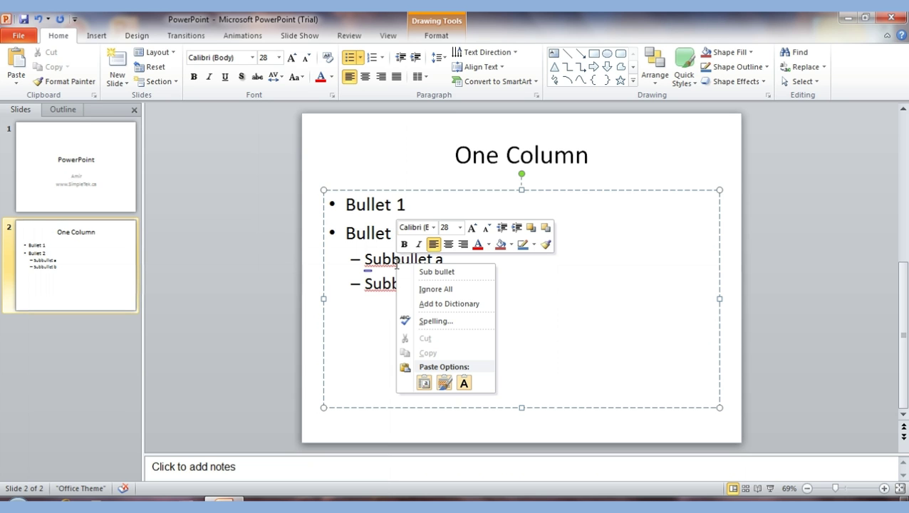
{"action": "left_click", "coordinate": [437, 272]}
{"action": "right_click", "coordinate": [396, 284]}
{"action": "left_click", "coordinate": [430, 292]}
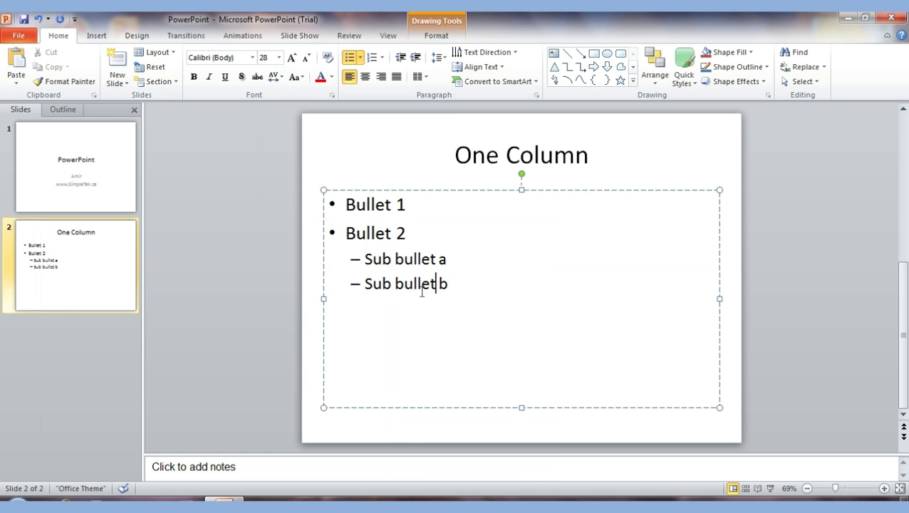
- Add a top-level 'Bullet 3' below Sub bullet b
{"action": "left_click", "coordinate": [464, 286]}
{"action": "key", "text": "Return"}
{"action": "key", "text": "Tab"}
{"action": "key", "text": "BackSpace"}
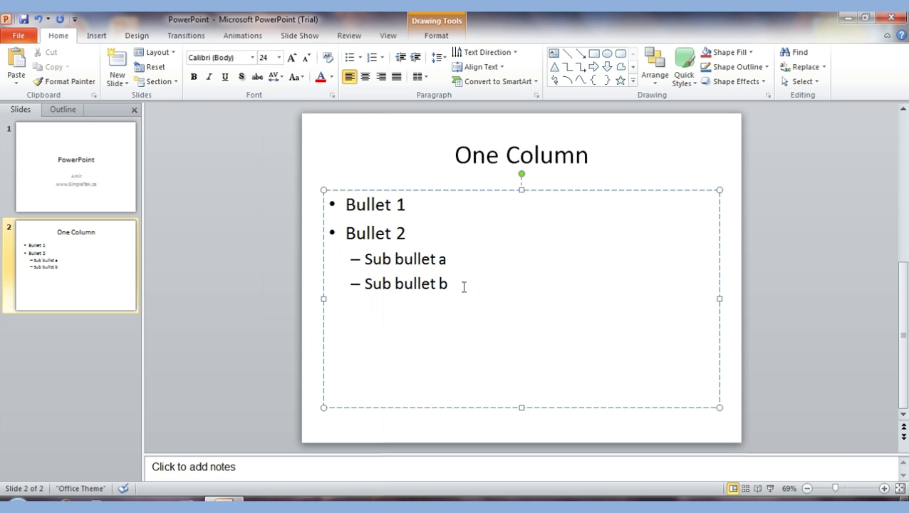
{"action": "key", "text": "Return"}
{"action": "key", "text": "shift+Tab"}
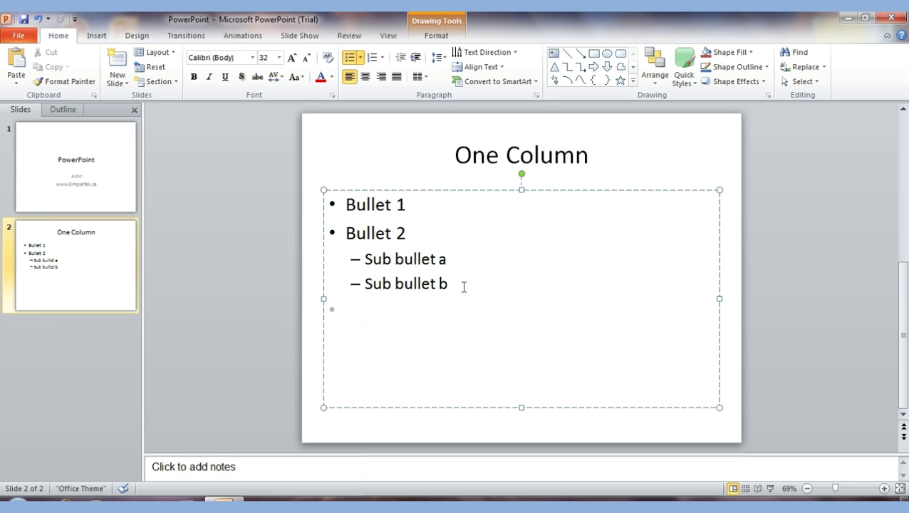
{"action": "type", "text": "Bullet 3"}
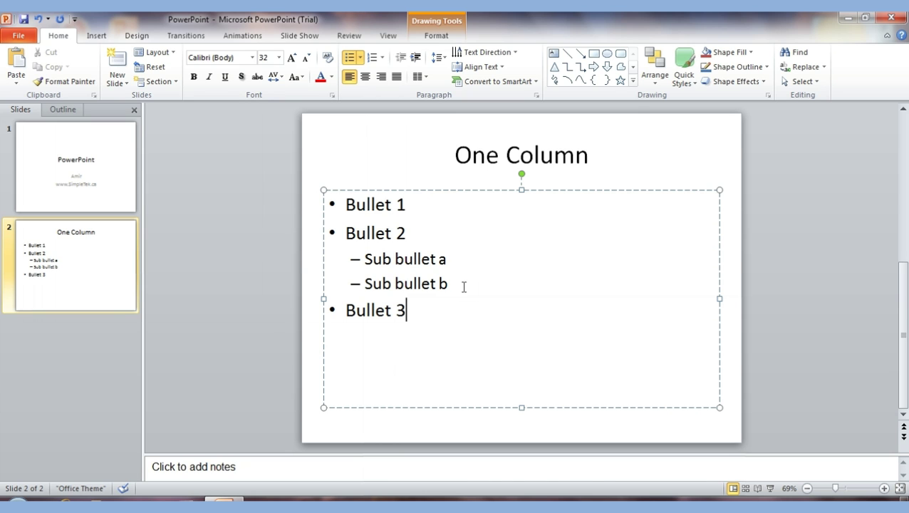
- Insert a Two Content slide and title it 'Clip Art'
{"action": "left_click", "coordinate": [117, 83]}
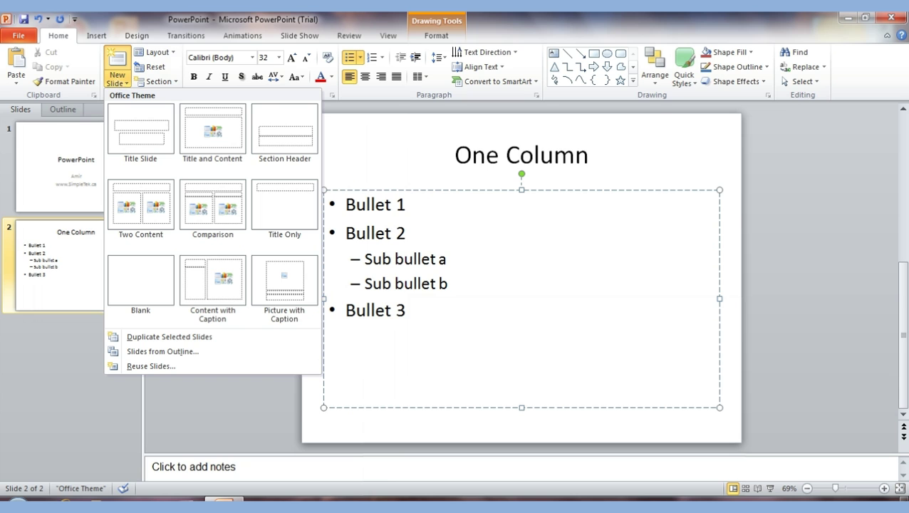
{"action": "left_click", "coordinate": [143, 218]}
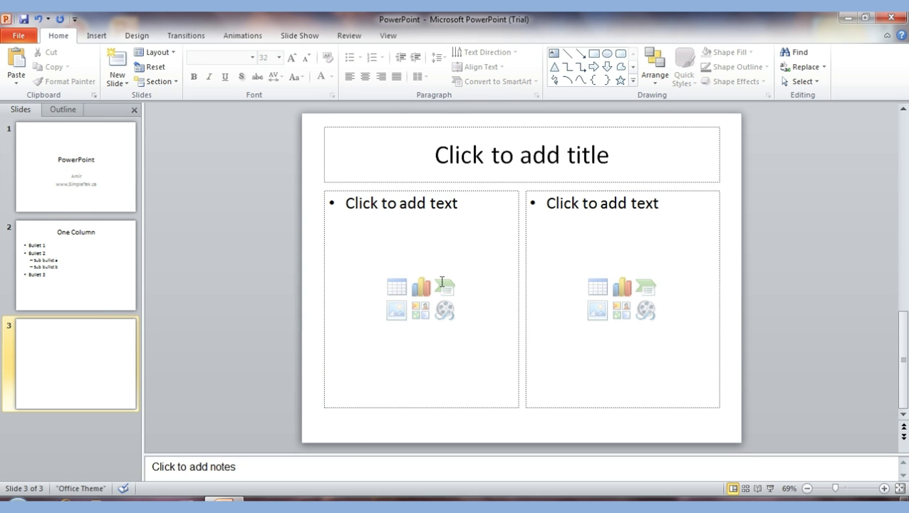
{"action": "left_click", "coordinate": [394, 206]}
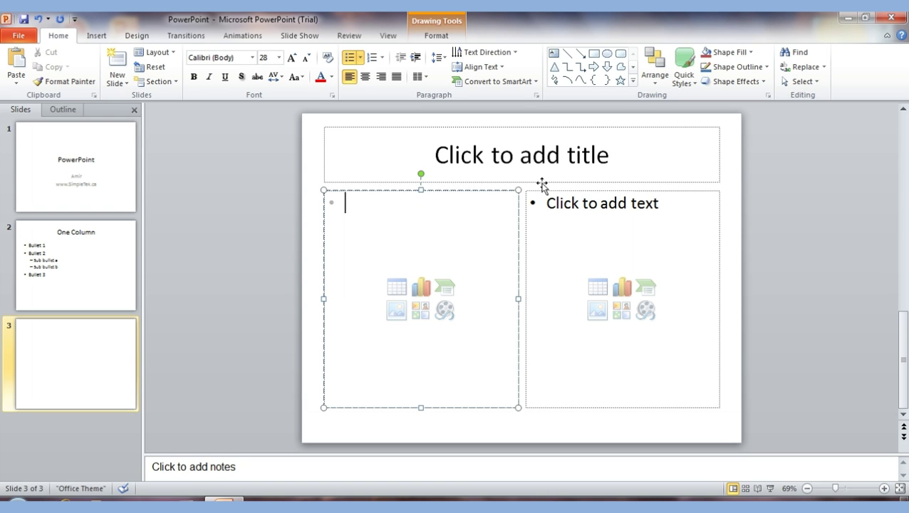
{"action": "left_click", "coordinate": [530, 156]}
{"action": "type", "text": "Clip A"}
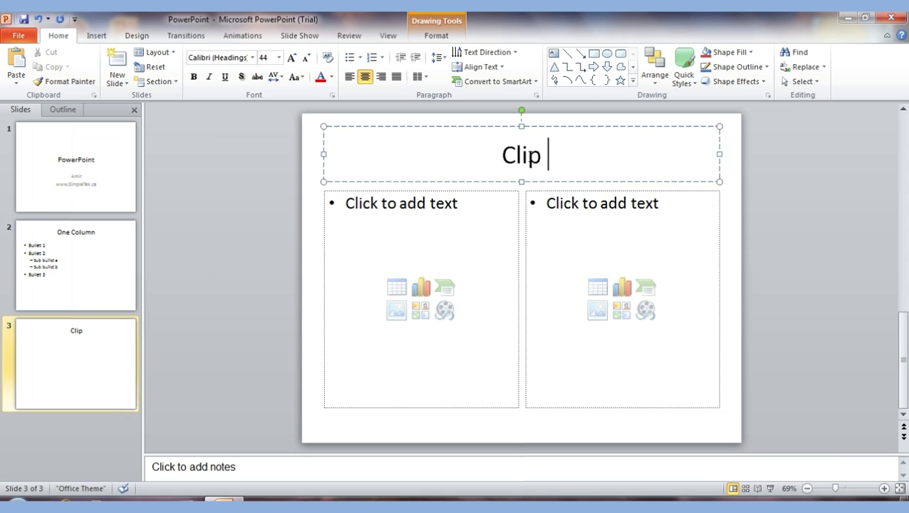
{"action": "type", "text": "rt"}
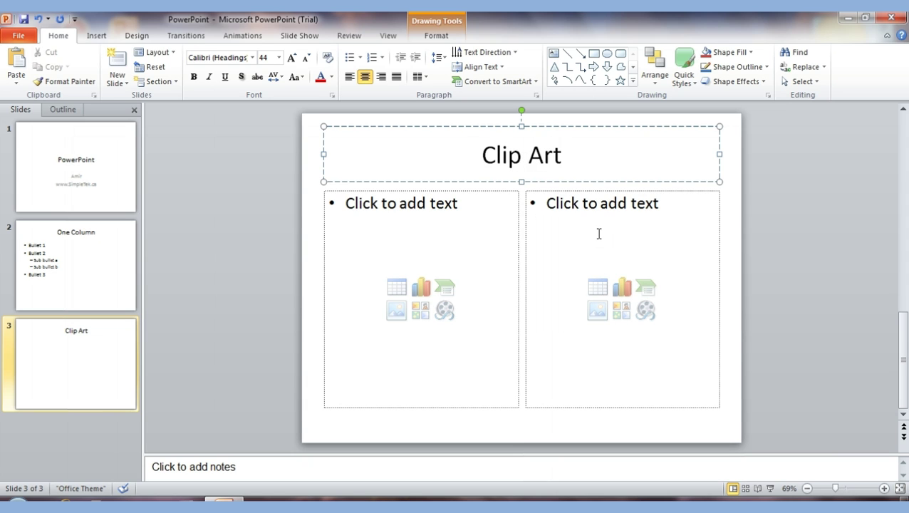
- Search clip art for 'cat' and insert the tiger image into the right content area
{"action": "left_click", "coordinate": [620, 317]}
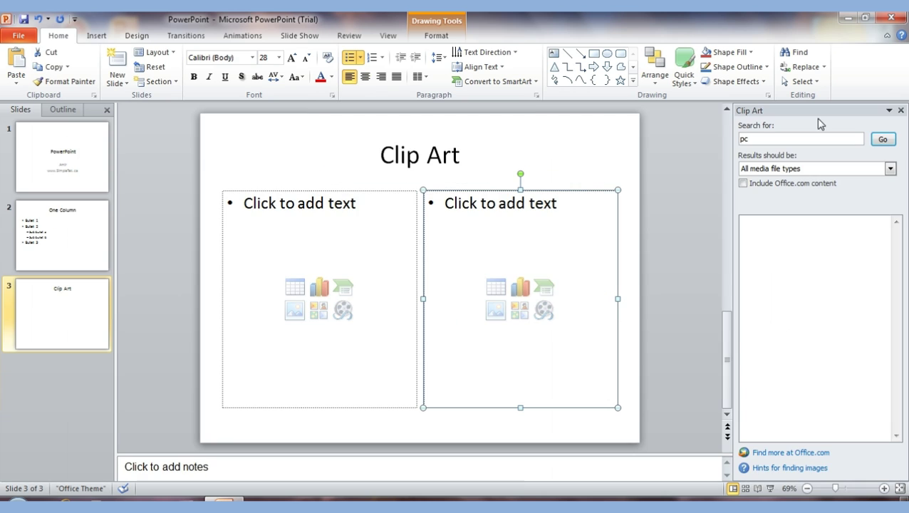
{"action": "left_click", "coordinate": [755, 140]}
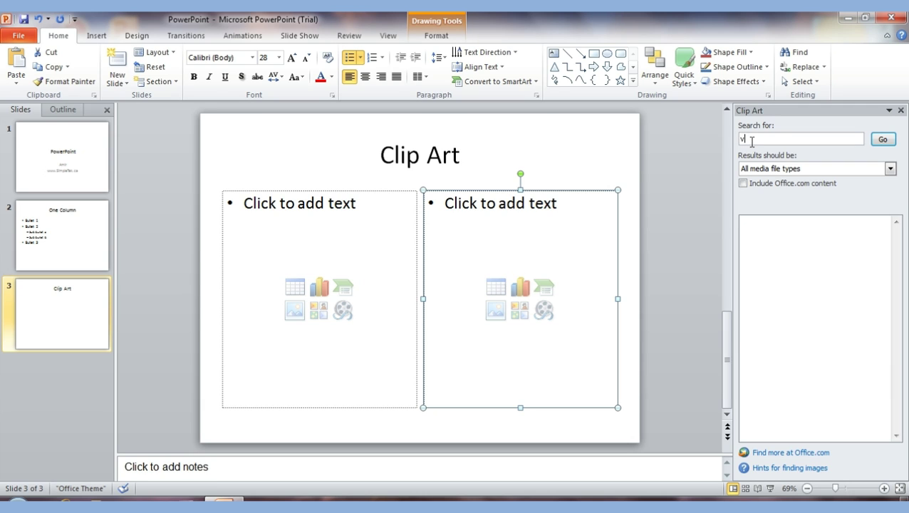
{"action": "key", "text": "BackSpace"}
{"action": "key", "text": "BackSpace"}
{"action": "key", "text": "BackSpace"}
{"action": "left_click", "coordinate": [883, 140]}
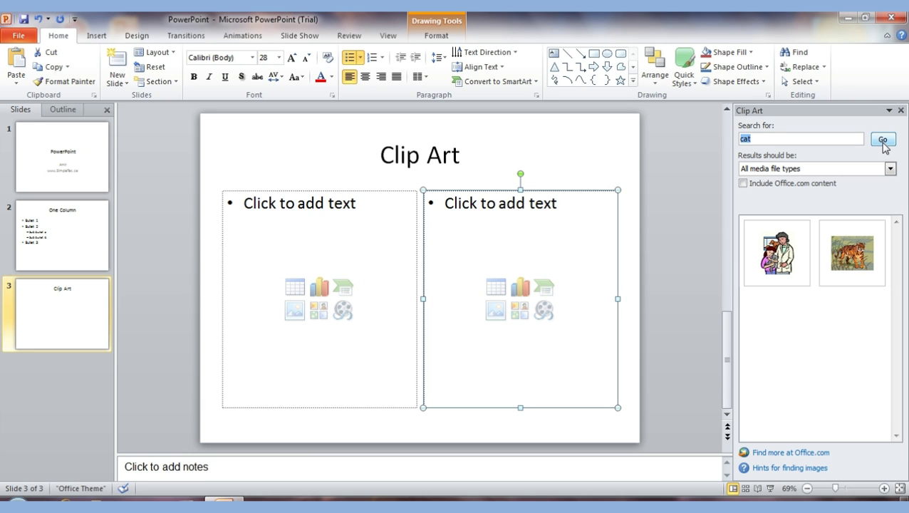
{"action": "mouse_move", "coordinate": [858, 251]}
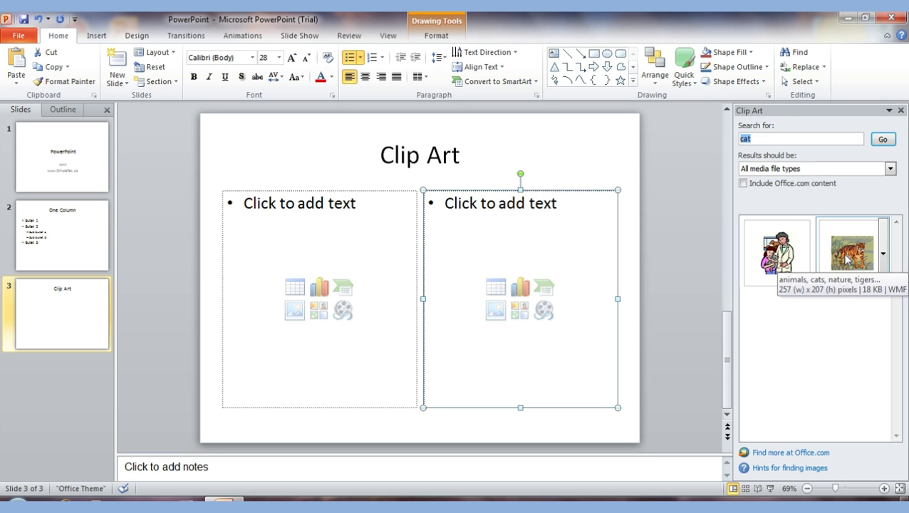
{"action": "left_click", "coordinate": [847, 260]}
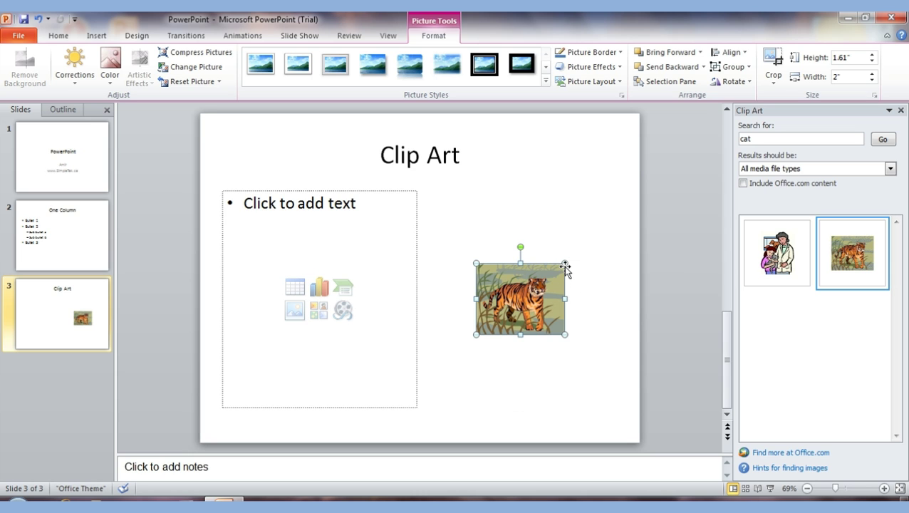
- Enlarge the tiger to about 4.03 x 3.25 inches and type 'Tiger' in the left box
{"action": "left_click_drag", "start_coordinate": [565, 263], "coordinate": [615, 223]}
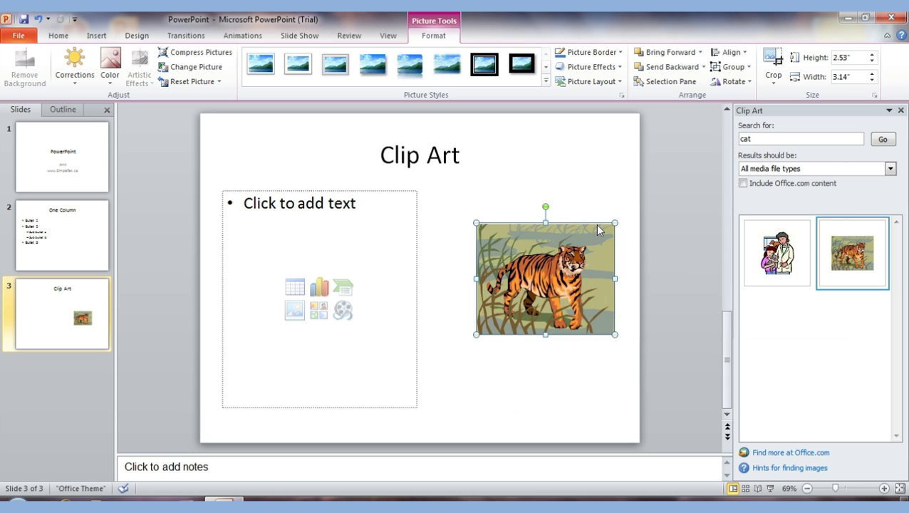
{"action": "left_click_drag", "start_coordinate": [476, 335], "coordinate": [457, 372]}
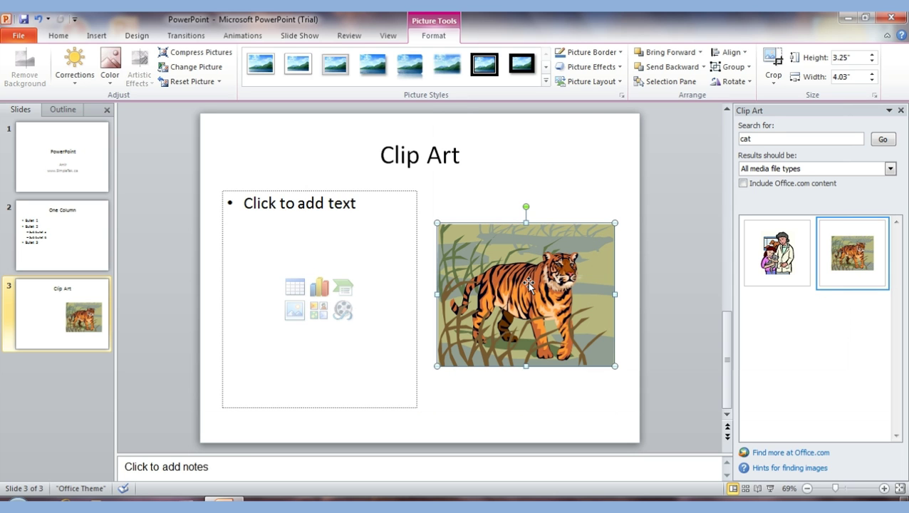
{"action": "mouse_move", "coordinate": [529, 285]}
{"action": "left_mouse_down"}
{"action": "mouse_move", "coordinate": [528, 259]}
{"action": "mouse_move", "coordinate": [526, 285]}
{"action": "left_mouse_up"}
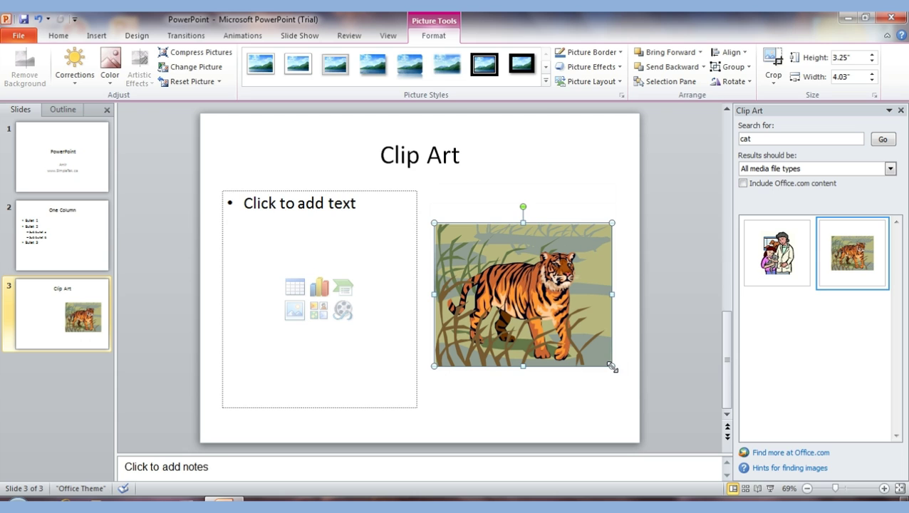
{"action": "left_click", "coordinate": [323, 209]}
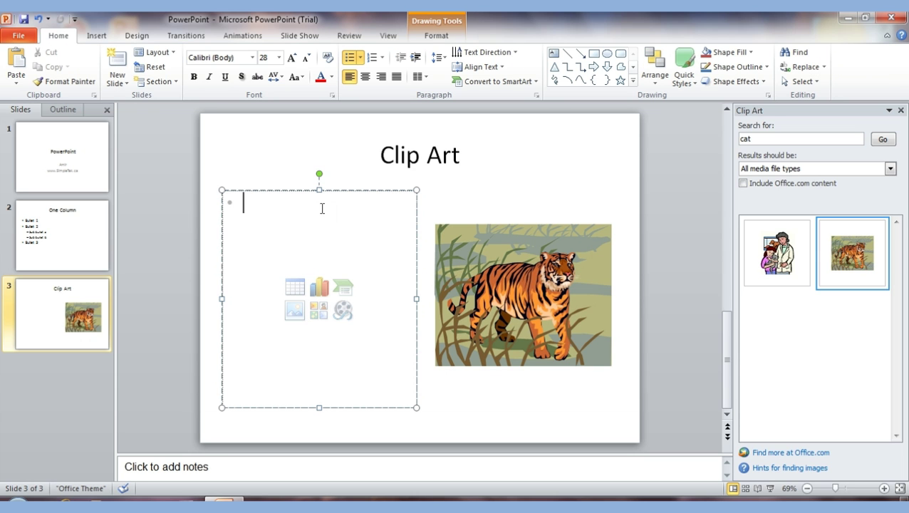
{"action": "type", "text": "Tiger"}
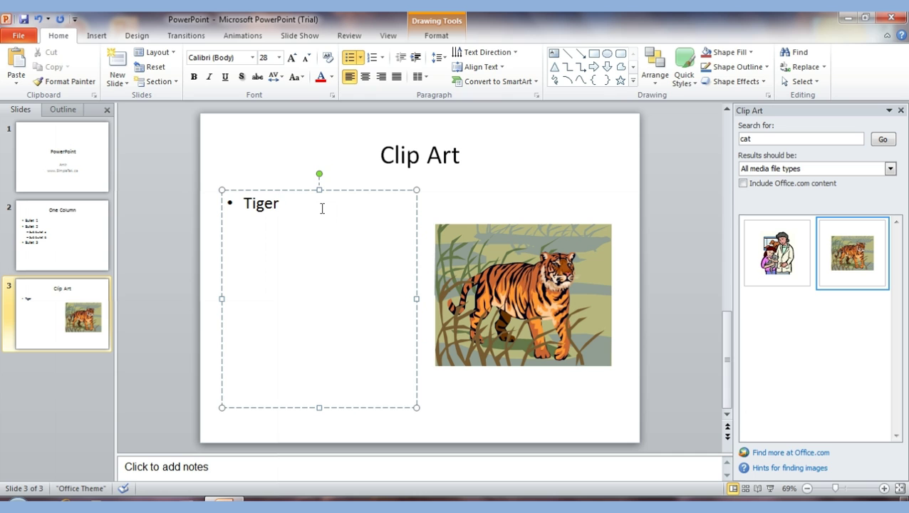
- Insert a fourth Two Content slide and title it 'Picture'
{"action": "left_click", "coordinate": [120, 83]}
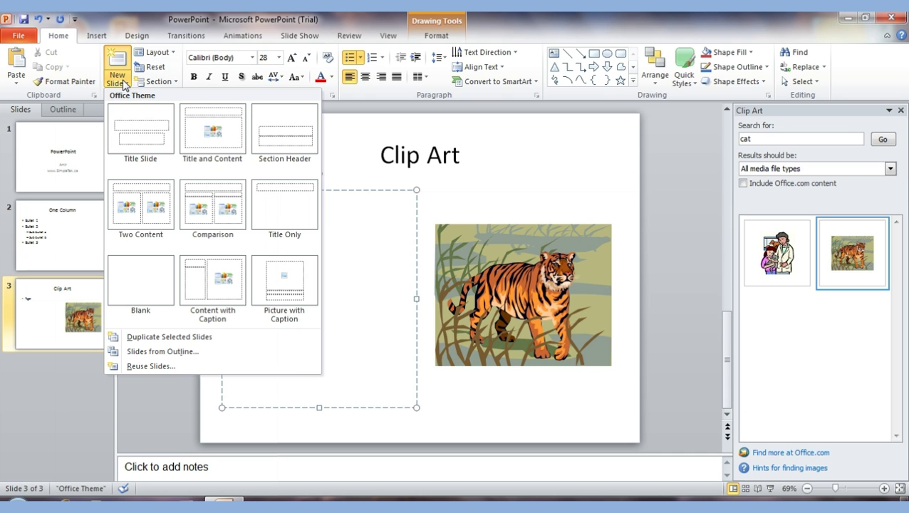
{"action": "left_click", "coordinate": [132, 215]}
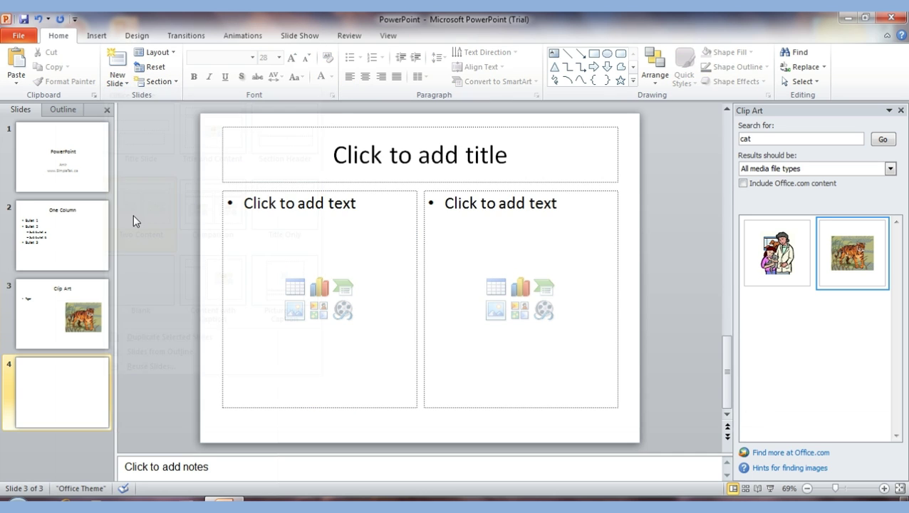
{"action": "left_click", "coordinate": [408, 169]}
{"action": "type", "text": "Picture"}
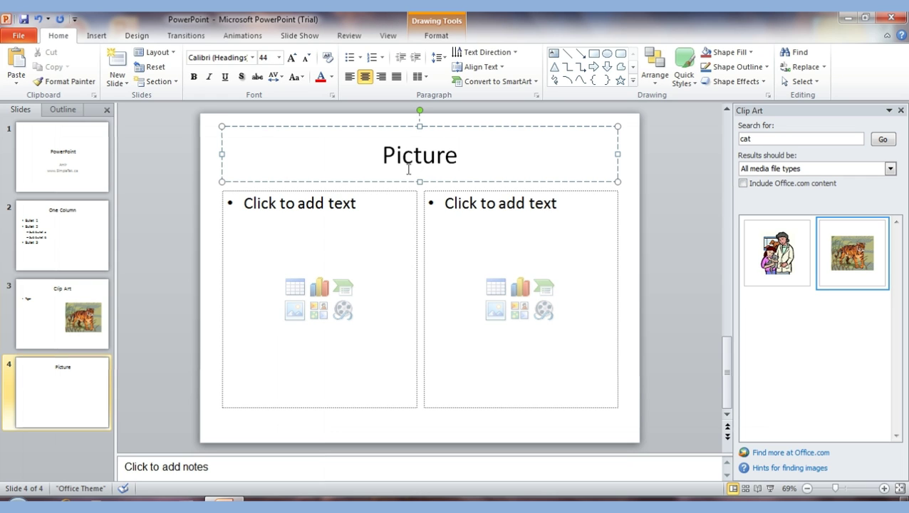
- Insert the Penguins photo from Pictures > Sample Pictures into the right content area
{"action": "left_click", "coordinate": [495, 311]}
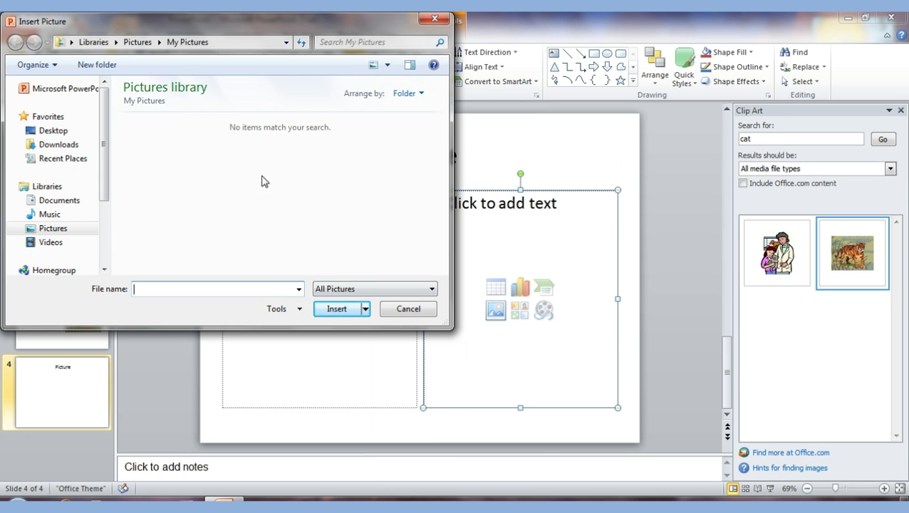
{"action": "left_click", "coordinate": [55, 230]}
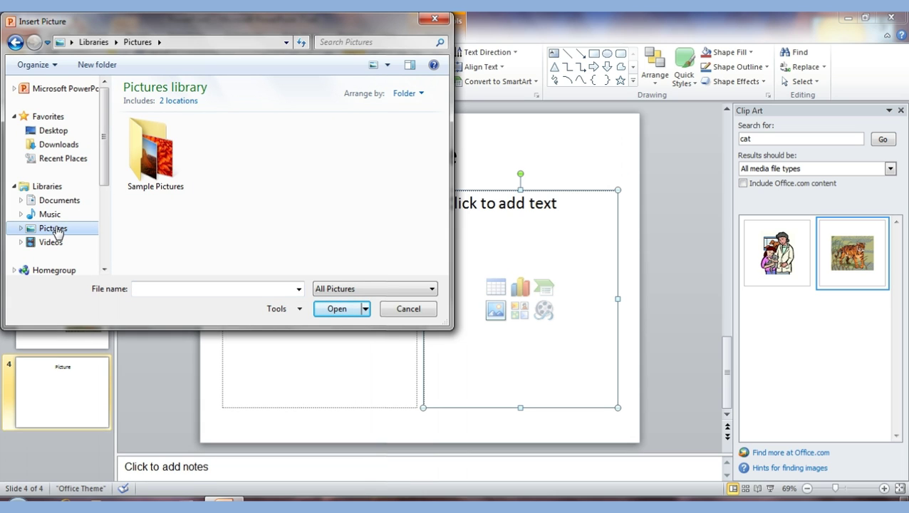
{"action": "double_click", "coordinate": [151, 148]}
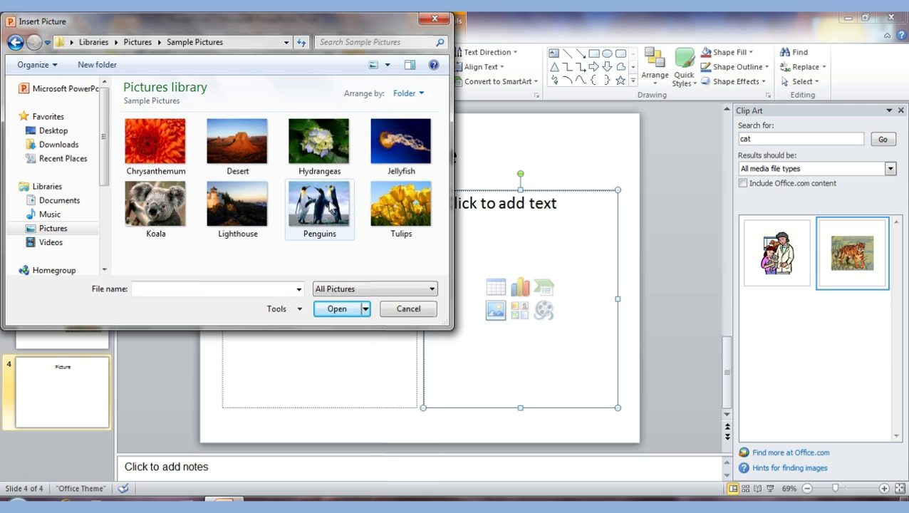
{"action": "double_click", "coordinate": [322, 203]}
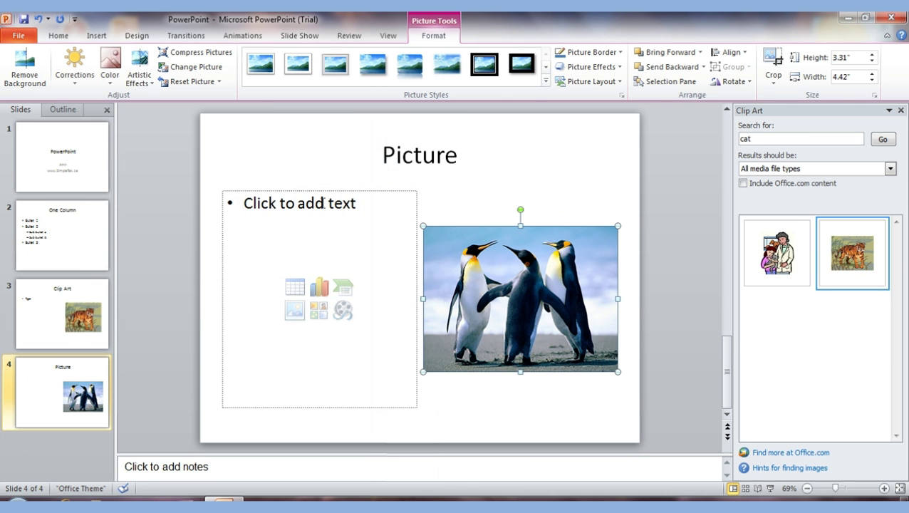
- Type the bullets 'Penguins' and '3 Penguins' on the left and close the Clip Art pane
{"action": "left_click", "coordinate": [323, 203]}
{"action": "type", "text": "Penguins"}
{"action": "key", "text": "Return"}
{"action": "type", "text": "3 Penguins"}
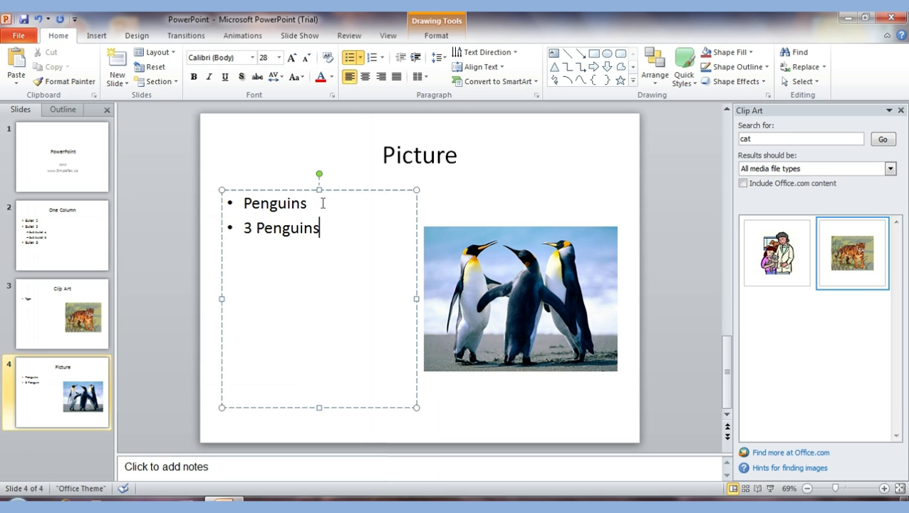
{"action": "key", "text": "Return"}
{"action": "left_click", "coordinate": [901, 110]}
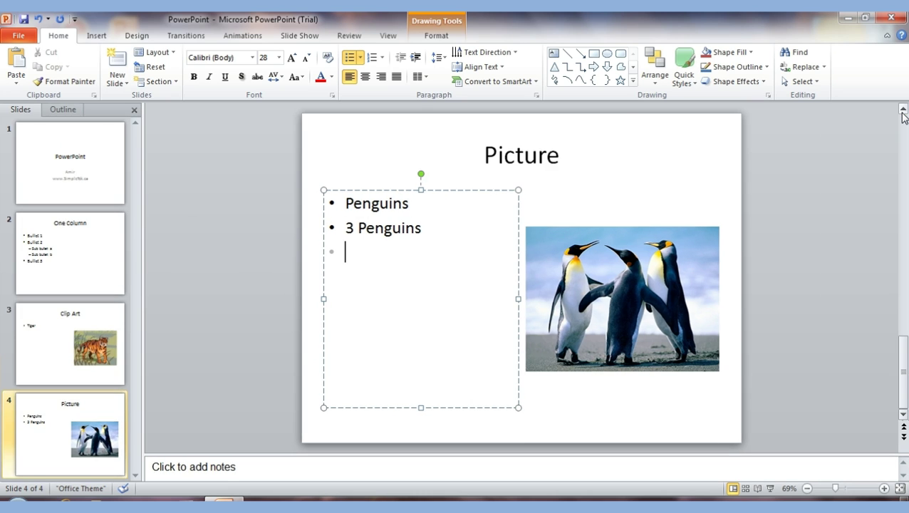
{"action": "left_click", "coordinate": [65, 171]}
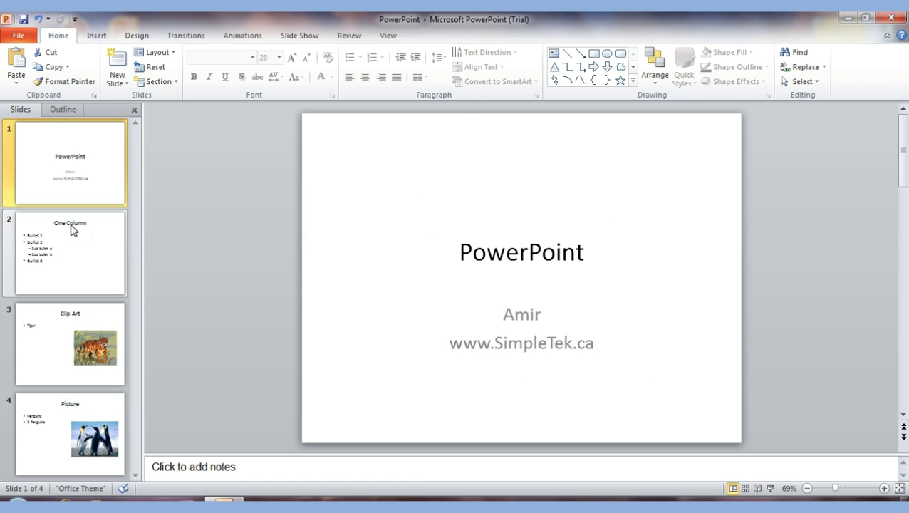
{"action": "left_click", "coordinate": [71, 246]}
{"action": "left_click", "coordinate": [67, 343]}
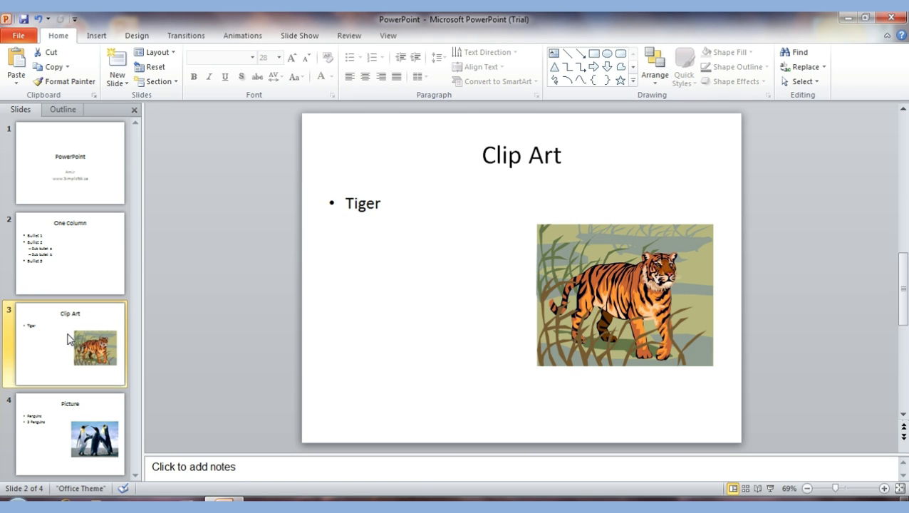
{"action": "left_click", "coordinate": [46, 425]}
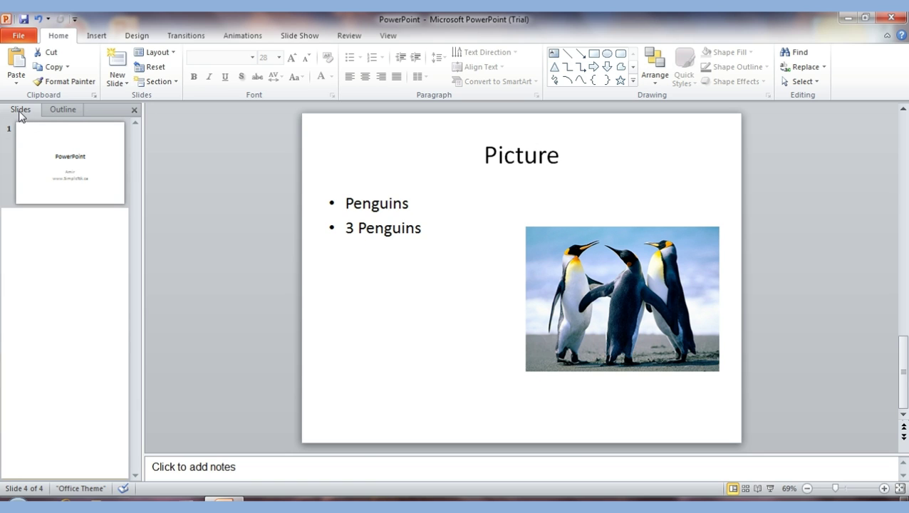
- Switch the left pane to Outline and place the caret before '3 Penguins' in the slide's bullet text
{"action": "left_click", "coordinate": [64, 109]}
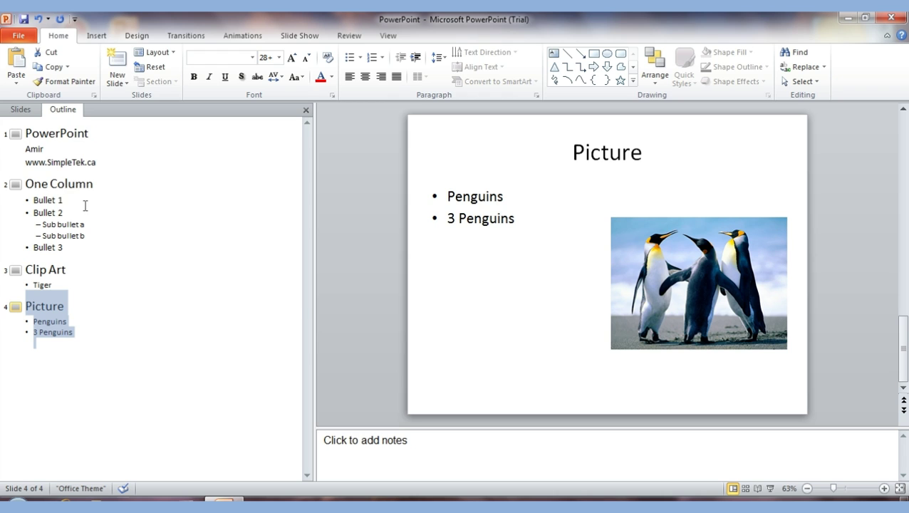
{"action": "left_click", "coordinate": [504, 197]}
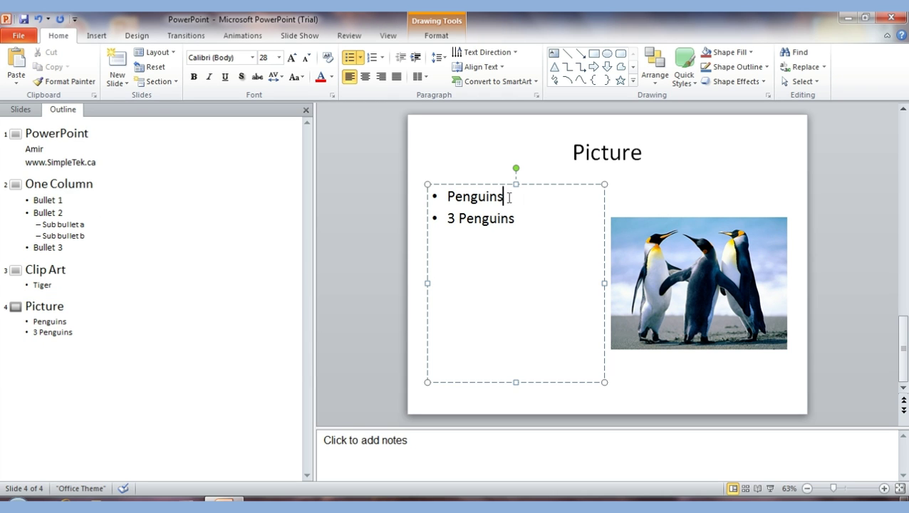
{"action": "key", "text": "Left"}
{"action": "key", "text": "Left"}
{"action": "key", "text": "Left"}
{"action": "key", "text": "Right"}
{"action": "key", "text": "Right"}
{"action": "key", "text": "Right"}
{"action": "key", "text": "Right"}
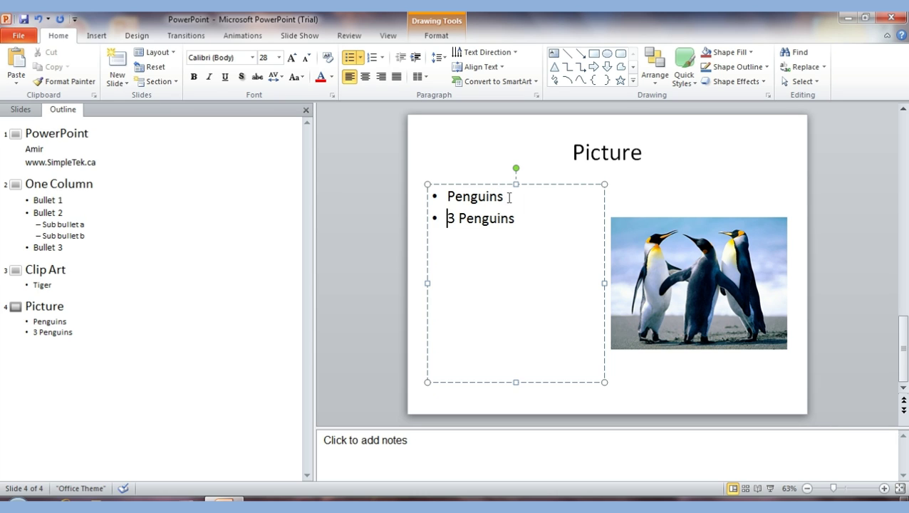